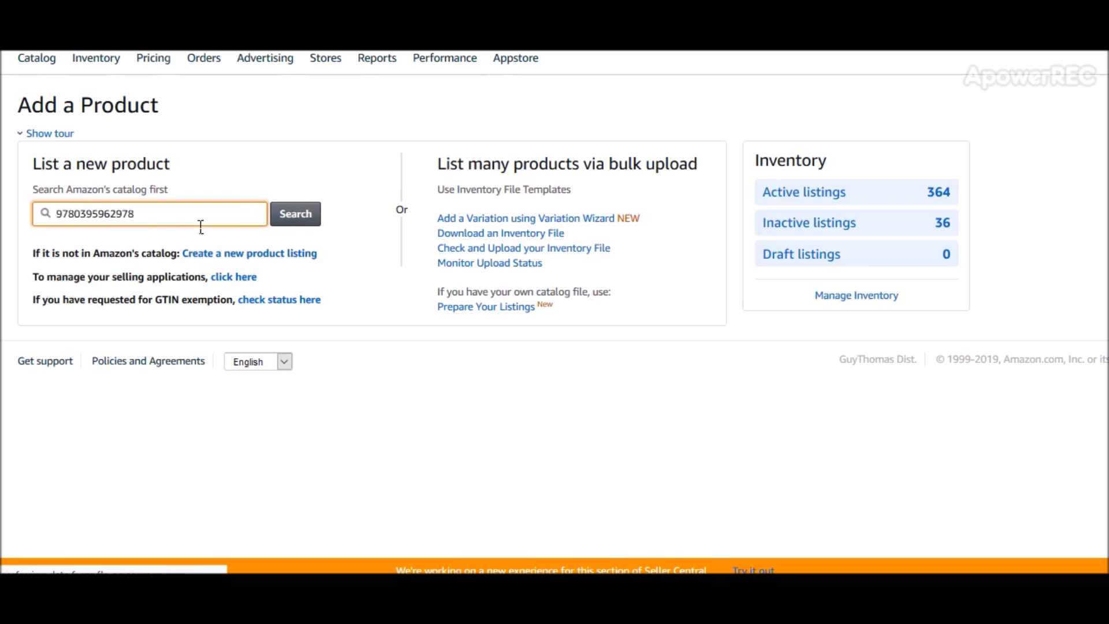
pyautogui.press('Return')
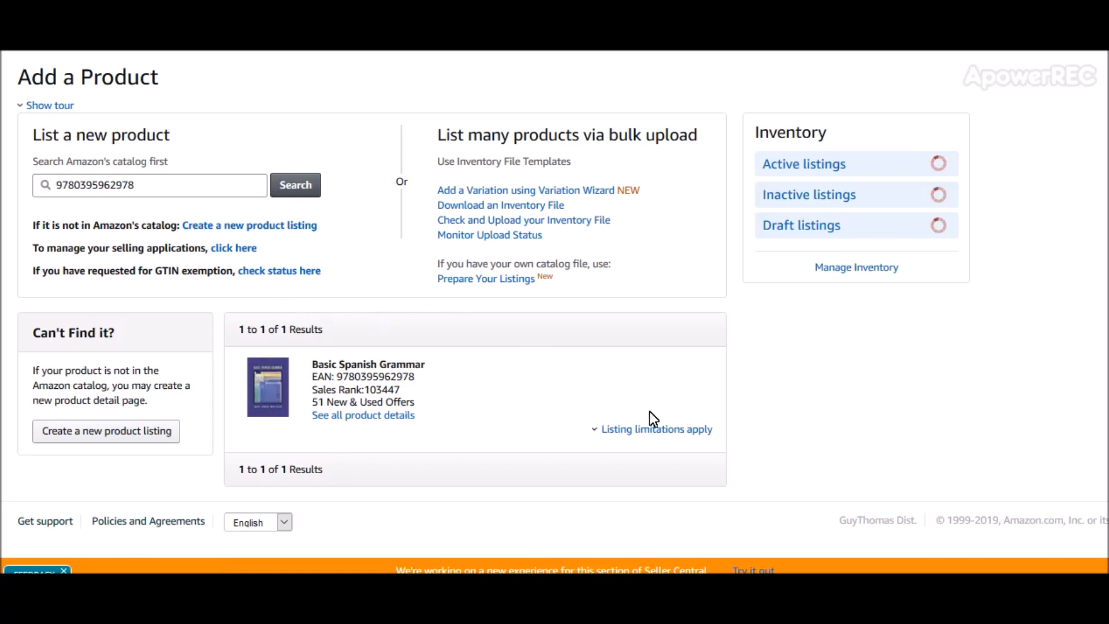
pyautogui.click(653, 428)
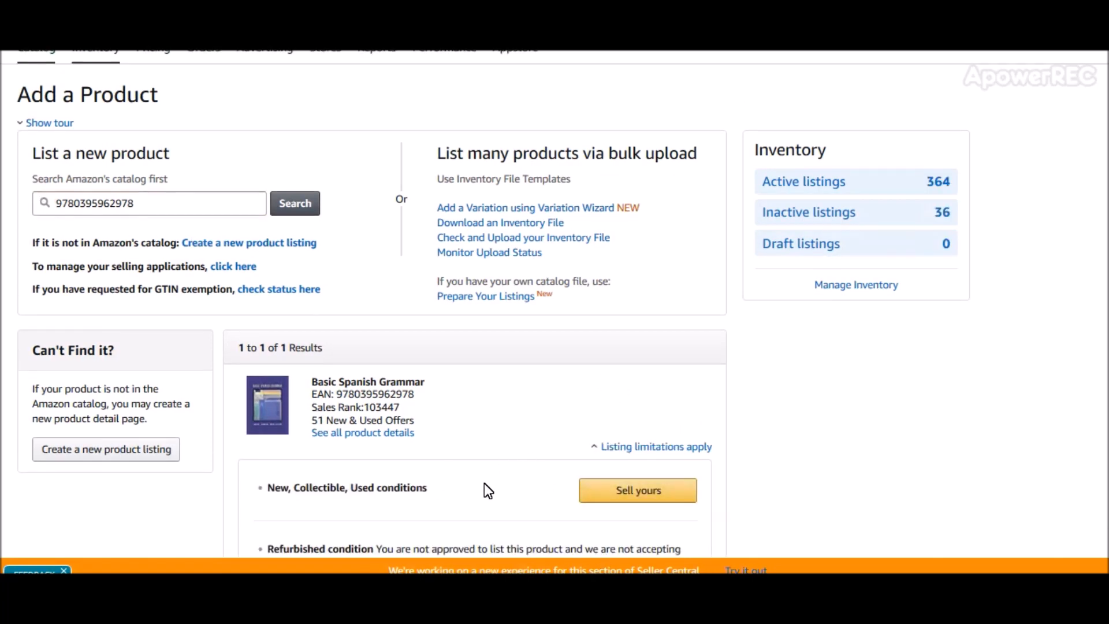
pyautogui.click(635, 492)
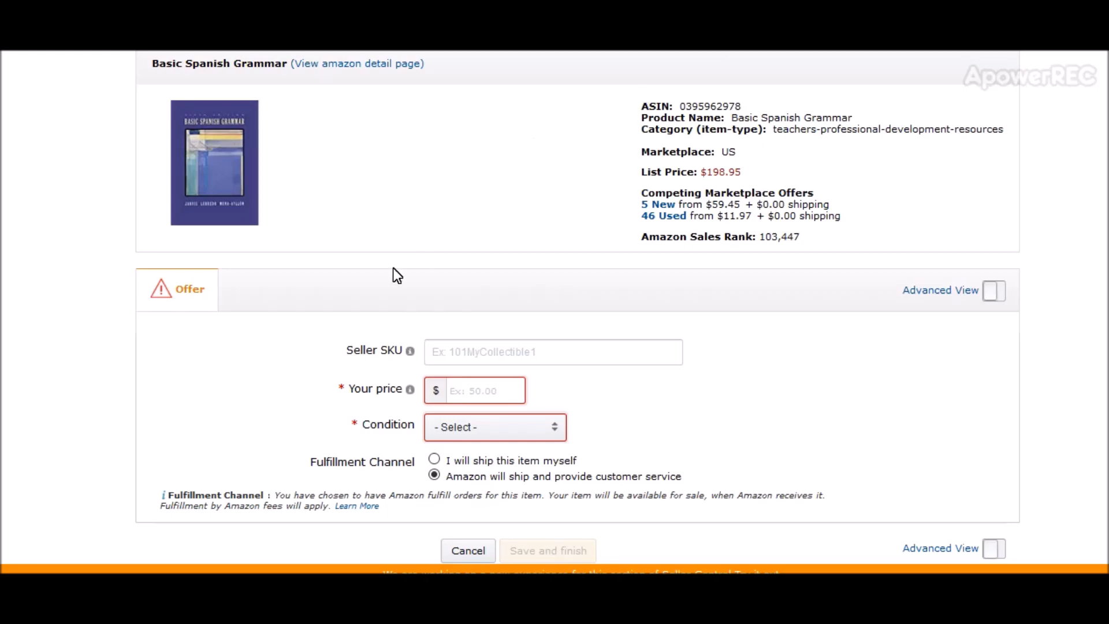
# Fill in the offer with seller SKU 7/17book1VG.50, price $42.42 and condition Used - Very Good, and save it
pyautogui.click(484, 360)
pyautogui.write('7/17book1VG.50')
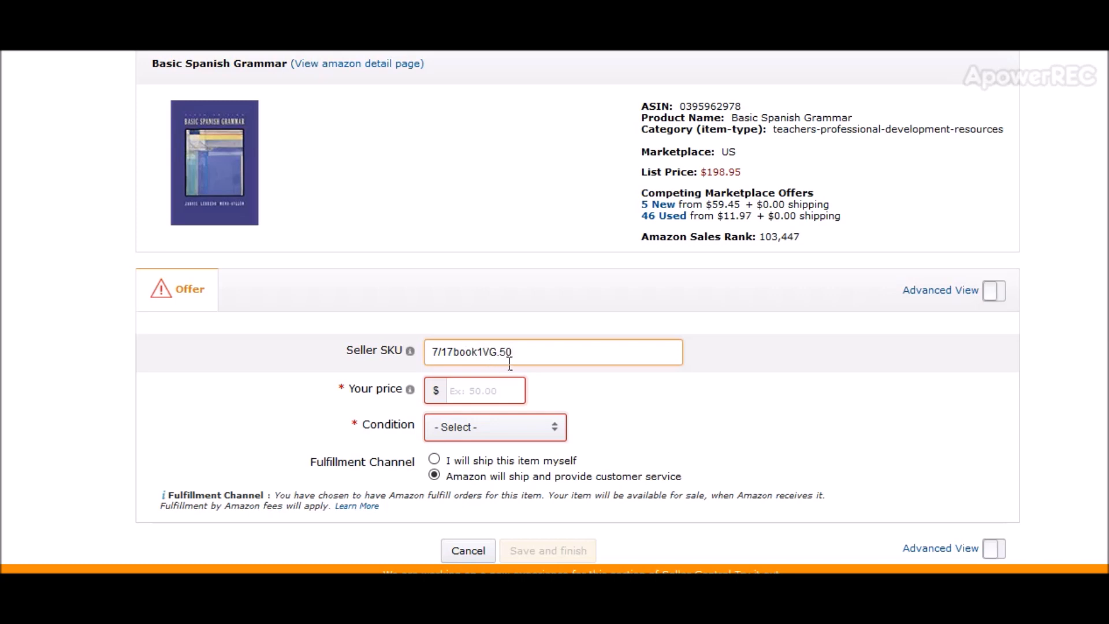
pyautogui.click(511, 397)
pyautogui.write('42.42')
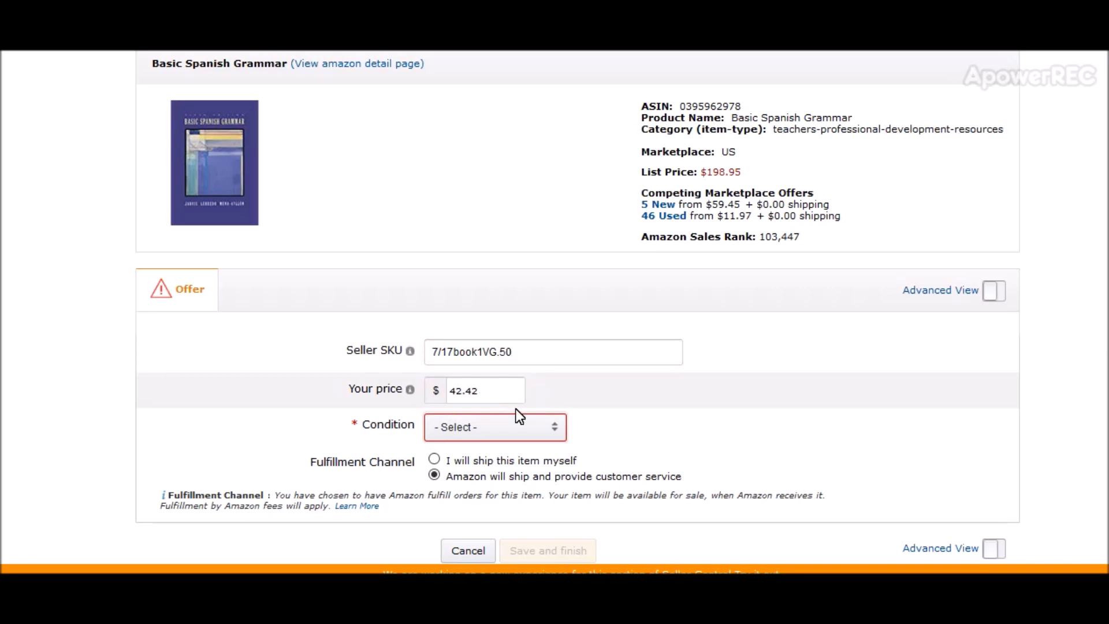
pyautogui.click(546, 432)
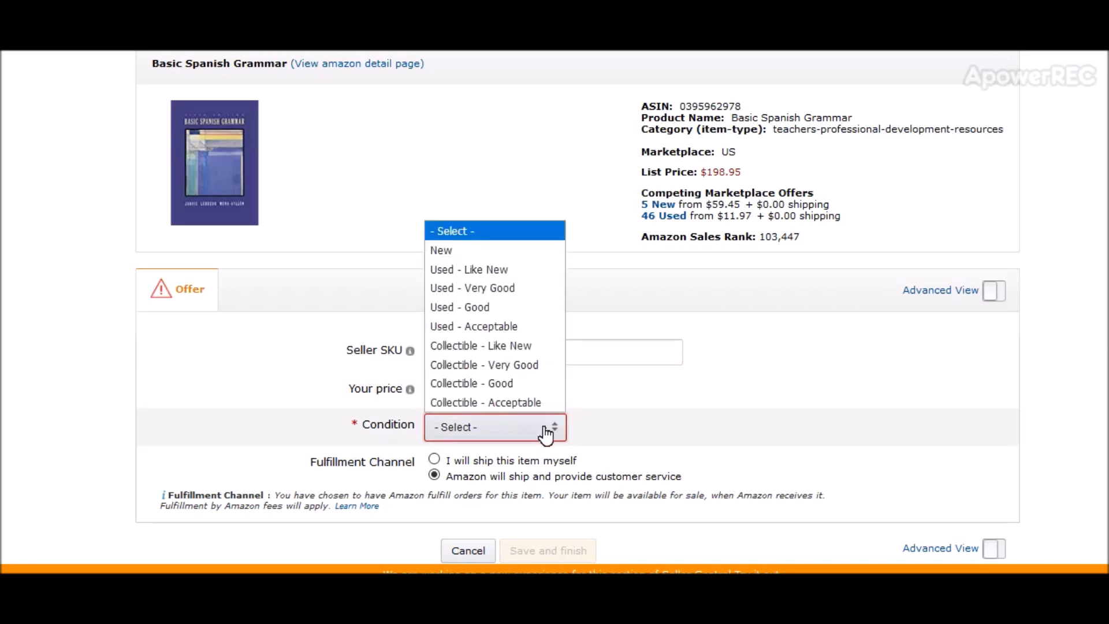
pyautogui.click(509, 292)
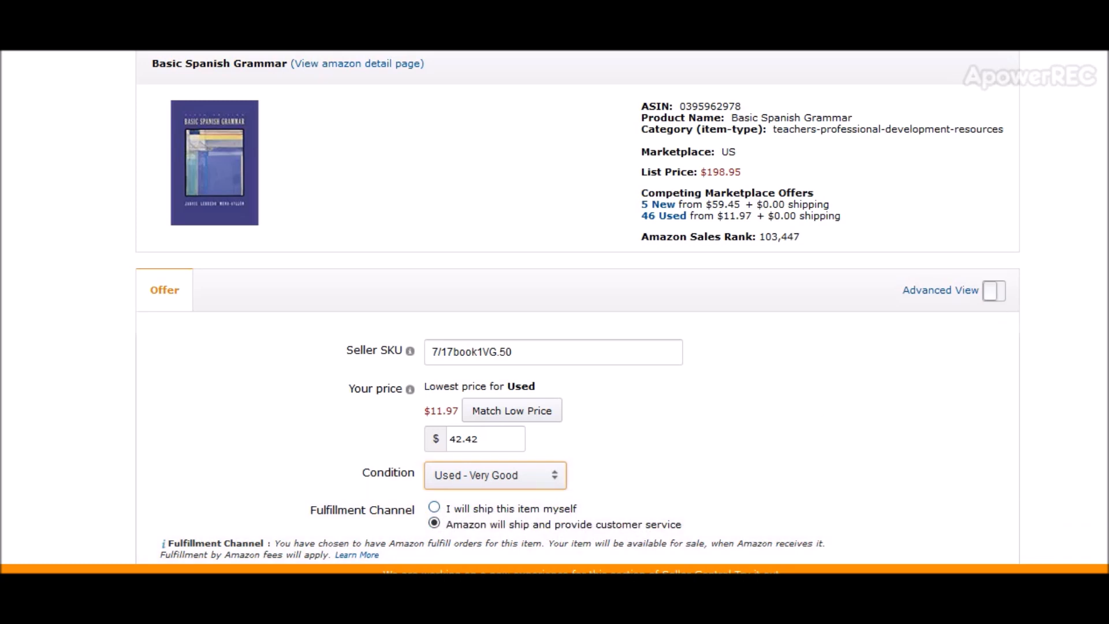
pyautogui.scroll(-1, 674, 364)
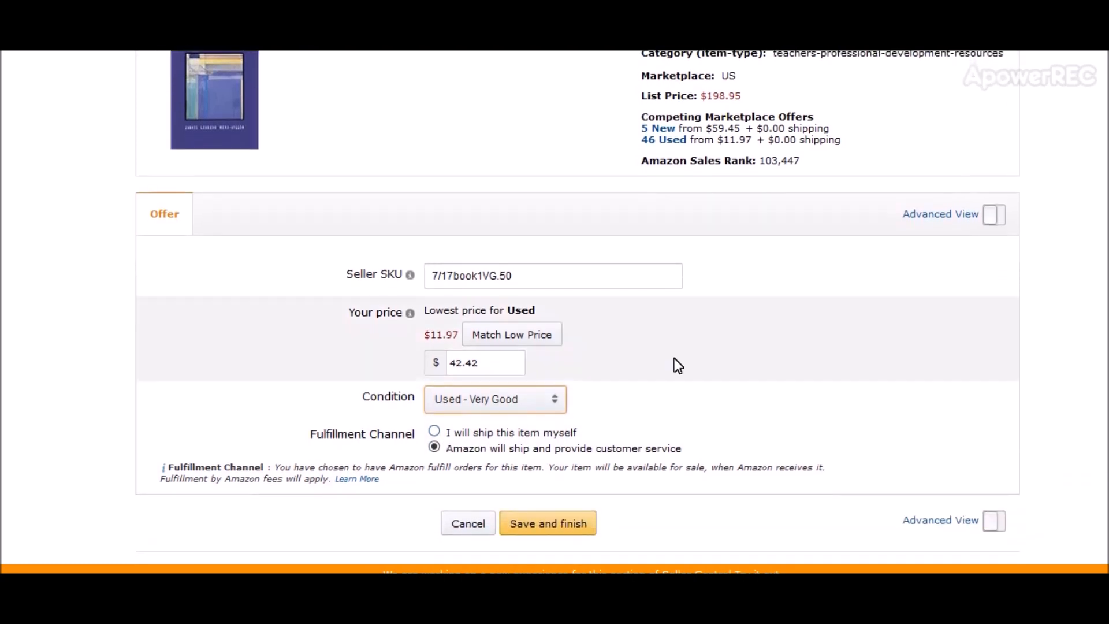
pyautogui.click(569, 527)
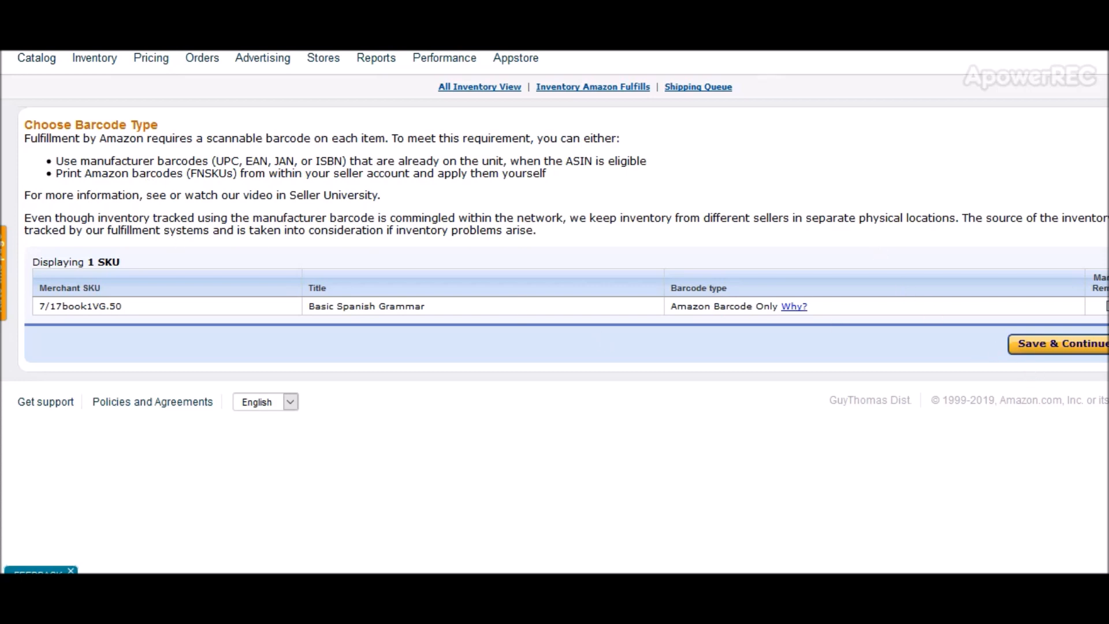
pyautogui.moveTo(94, 61)
pyautogui.click(110, 159)
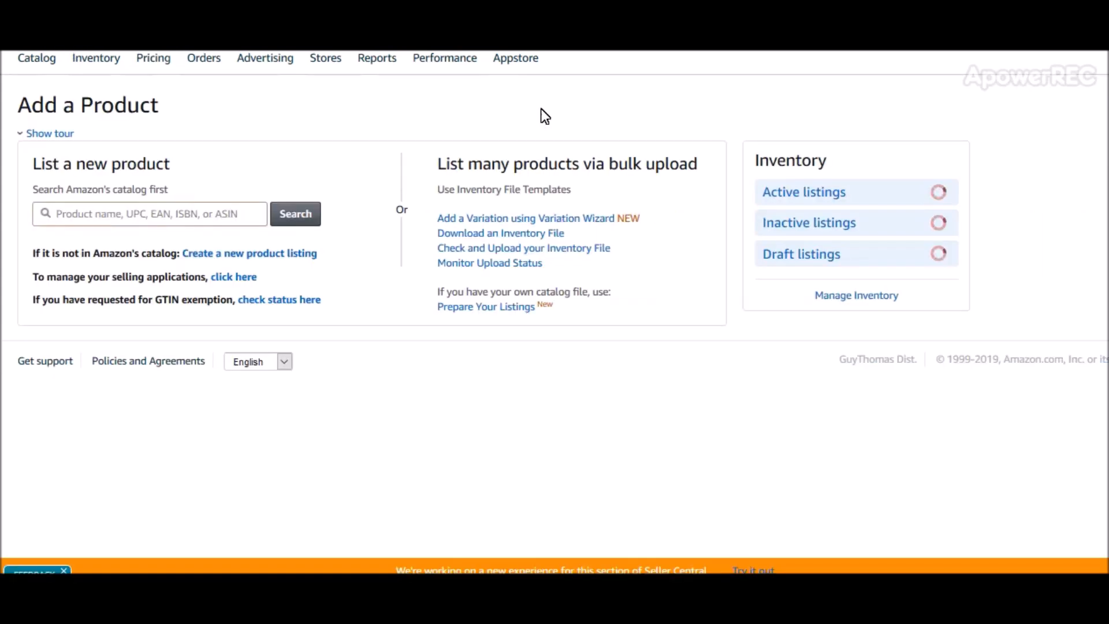
pyautogui.click(209, 224)
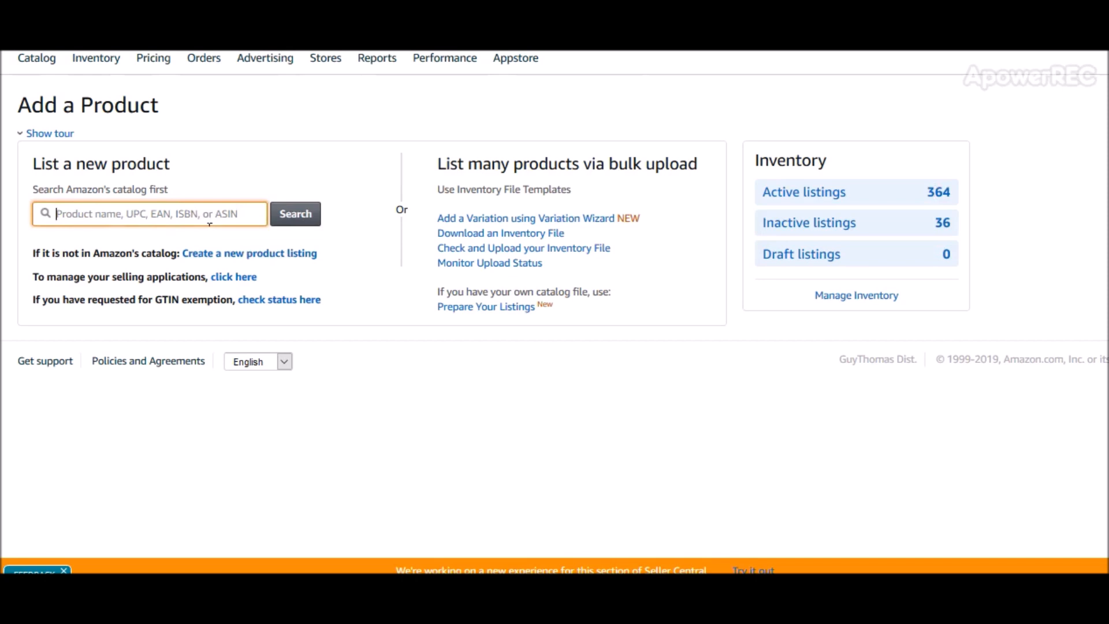
pyautogui.write('9780982004708')
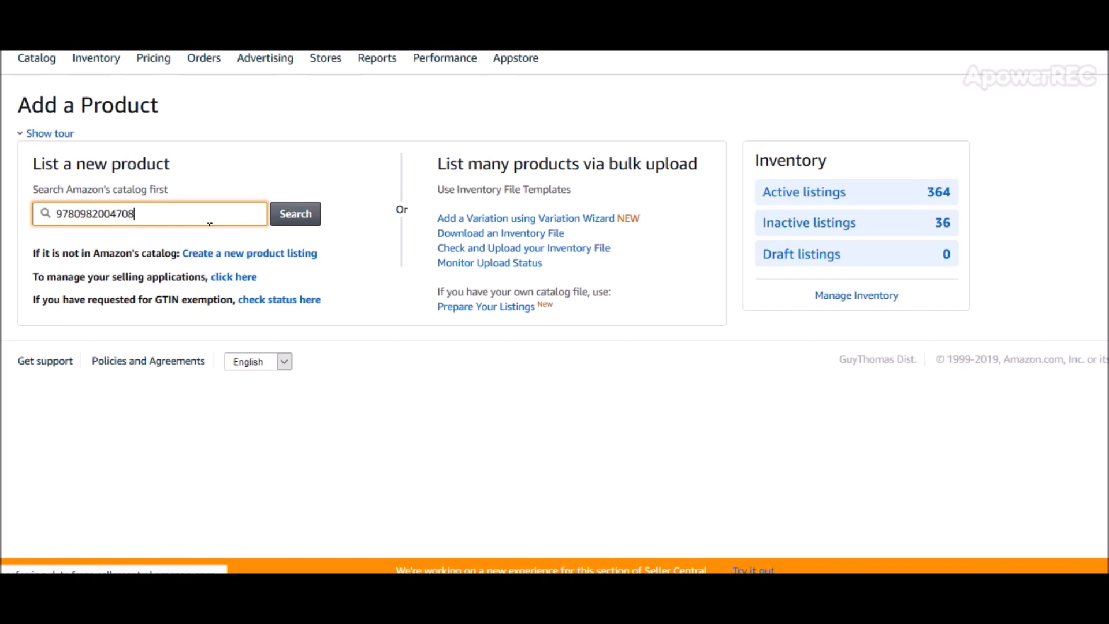
pyautogui.press('Return')
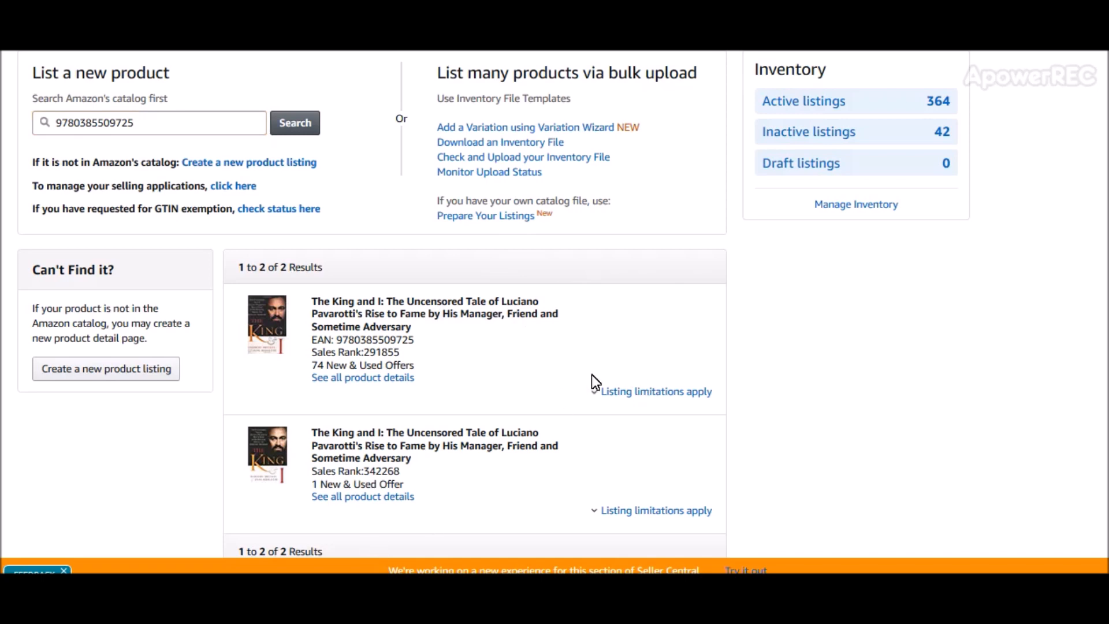
pyautogui.click(648, 395)
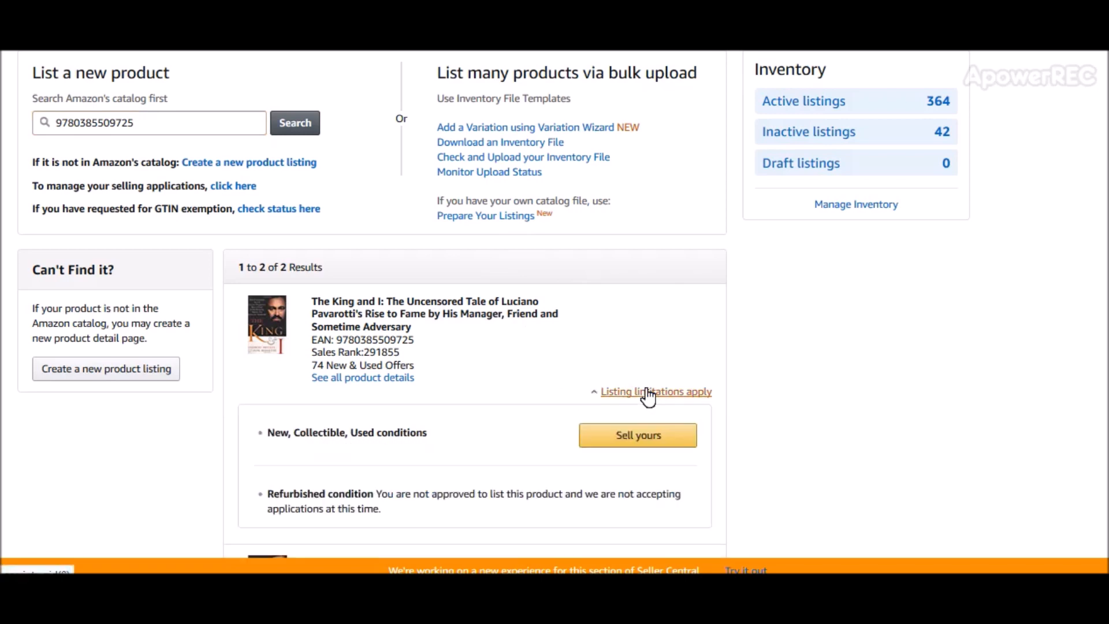
pyautogui.click(659, 439)
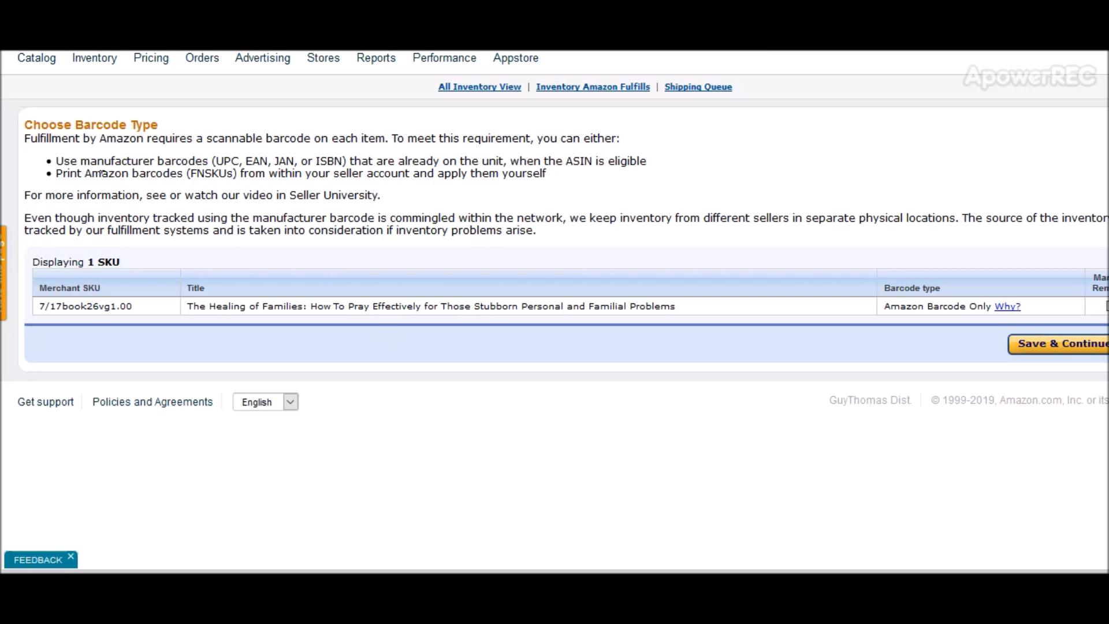
# Open the full inventory list and select the new book listings from SKU 7/17book26vg1.00 through 7/17book1VG.50
pyautogui.moveTo(108, 68)
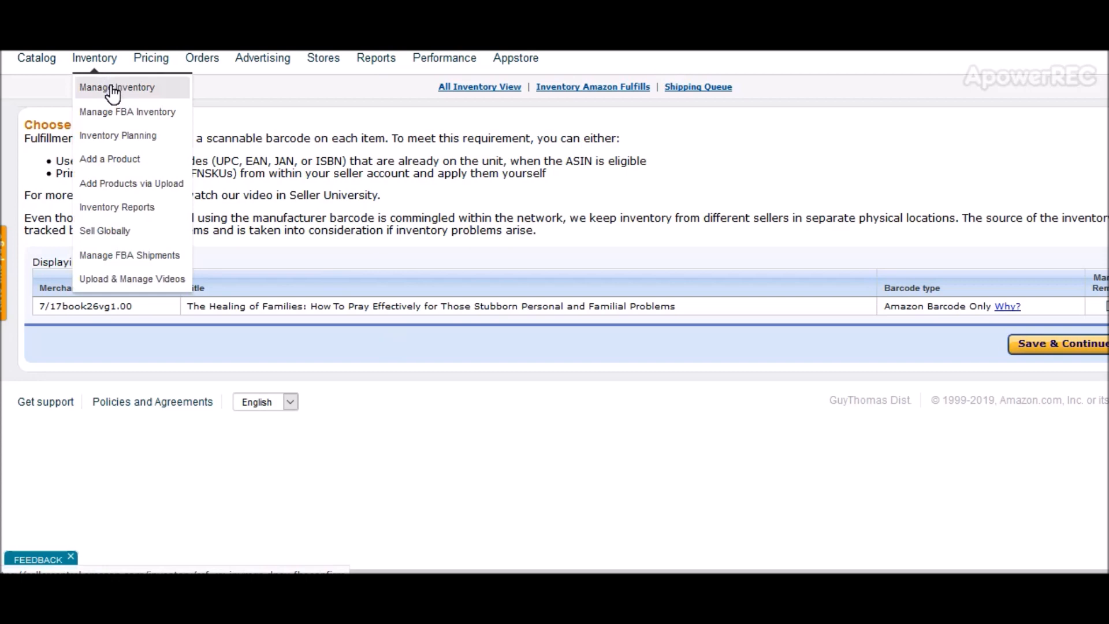
pyautogui.click(113, 88)
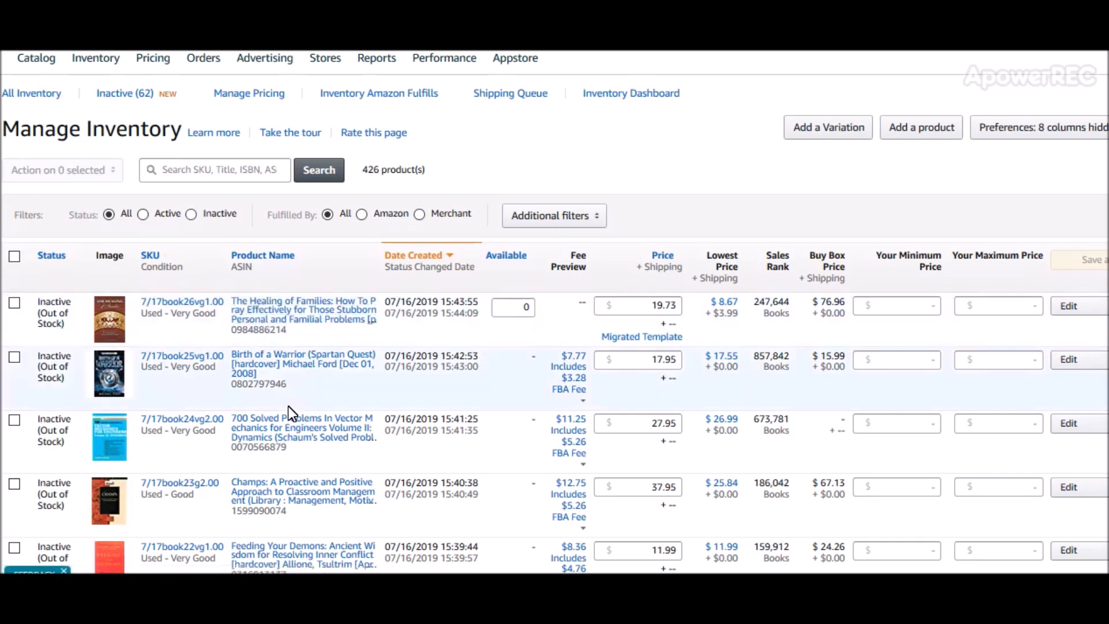
pyautogui.click(16, 306)
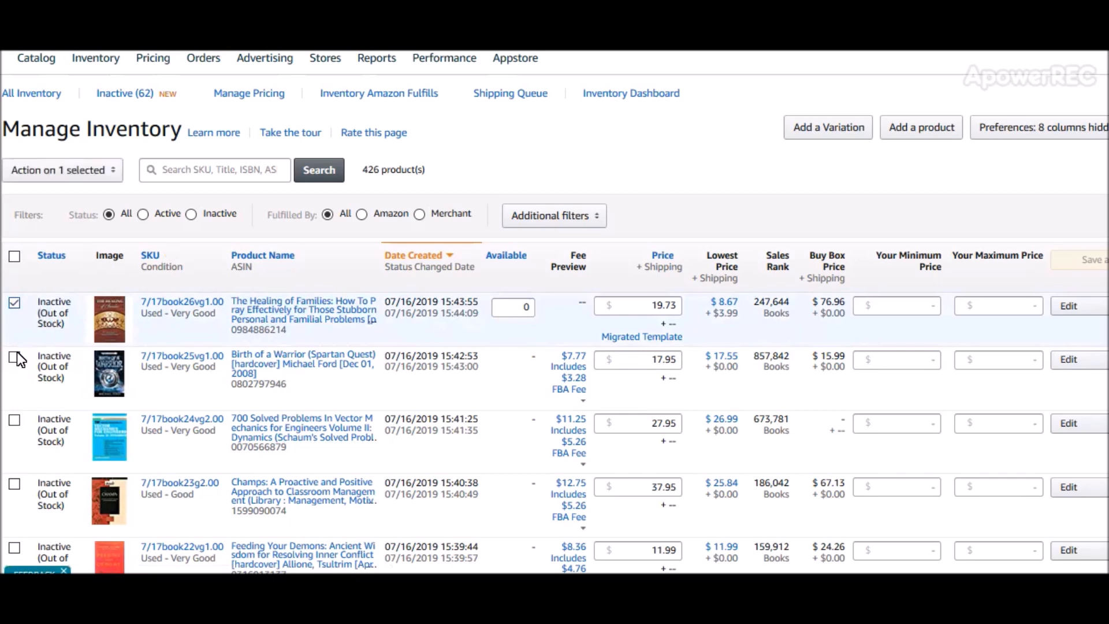
pyautogui.click(15, 358)
pyautogui.click(14, 420)
pyautogui.click(15, 485)
pyautogui.click(14, 547)
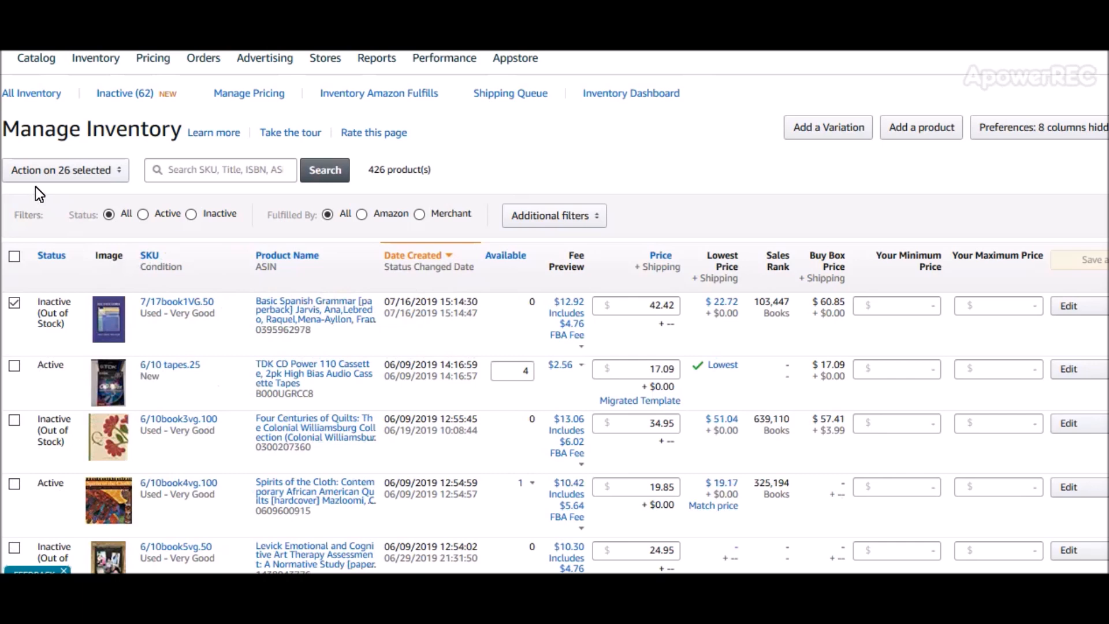
# Start Send/replenish inventory for the selected listings, confirm it, and convert and send the inventory
pyautogui.click(83, 182)
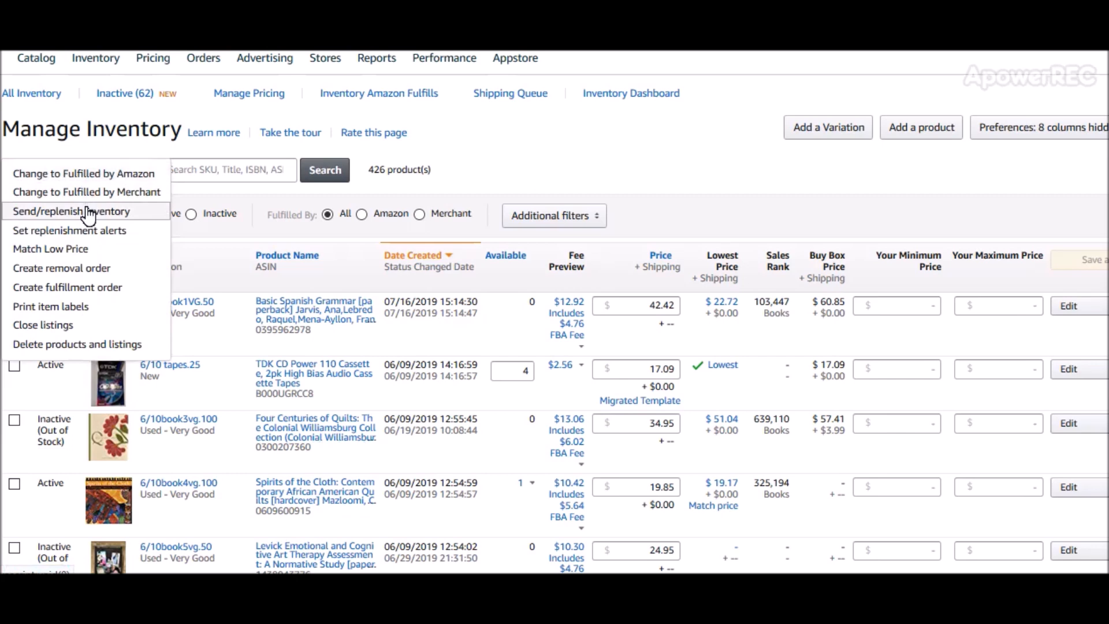
pyautogui.click(86, 211)
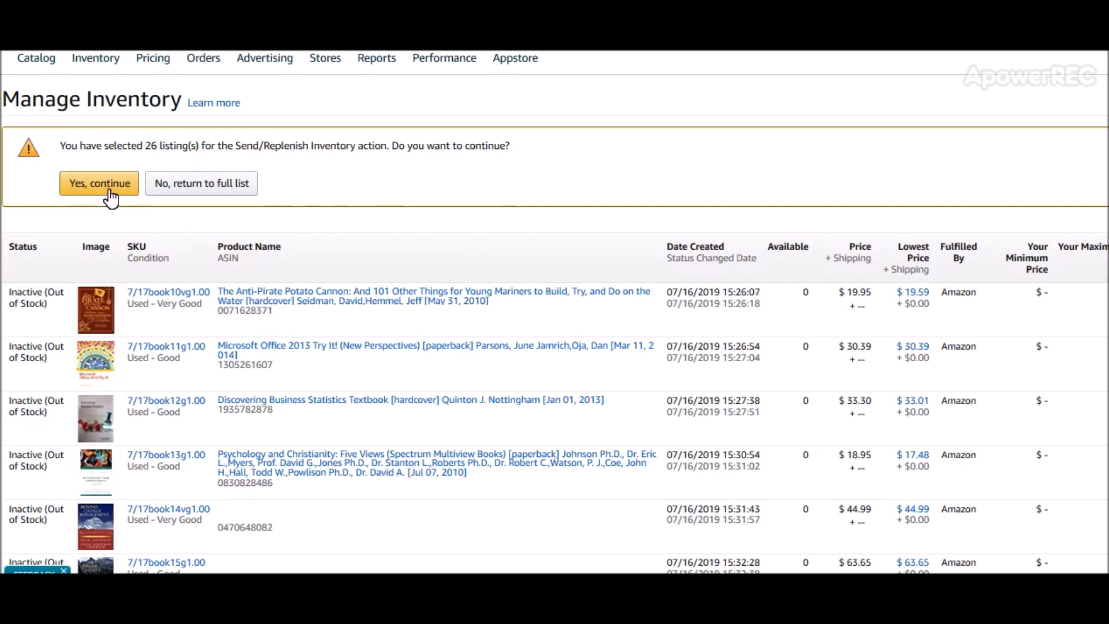
pyautogui.click(109, 190)
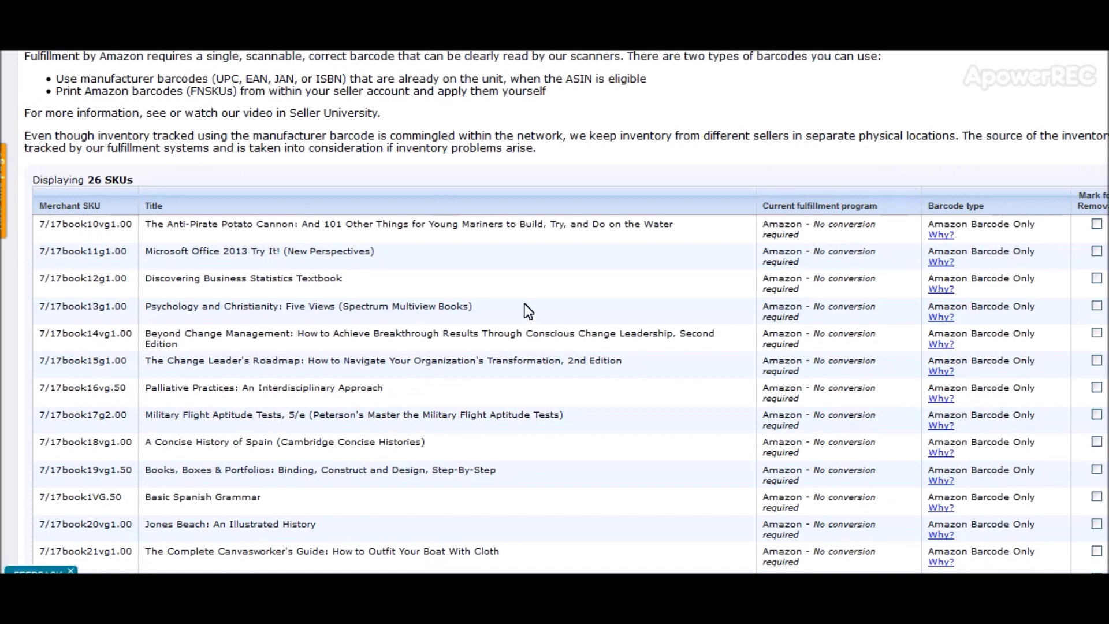
pyautogui.scroll(-8, 555, 312)
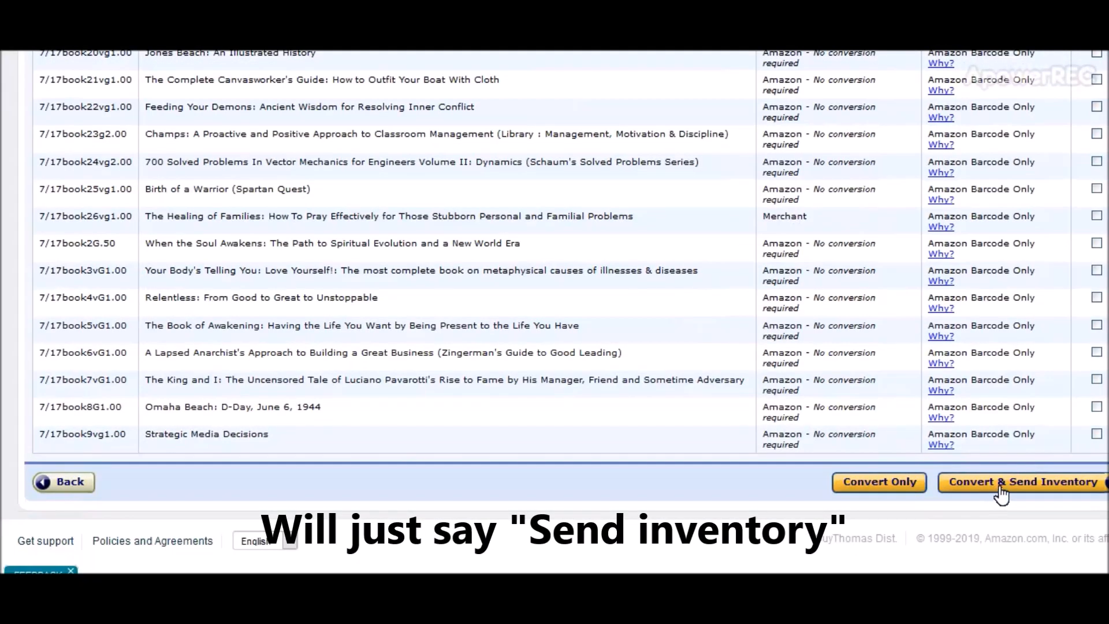
pyautogui.click(1001, 492)
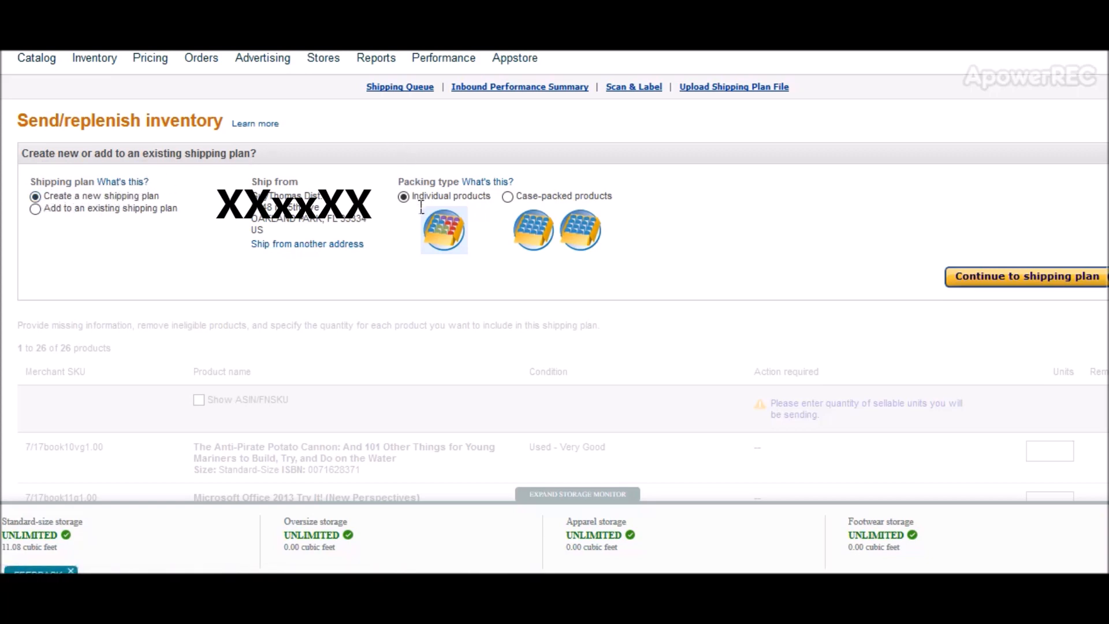
# Create a new shipping plan for individual products and set the units of every product to 1
pyautogui.click(1011, 281)
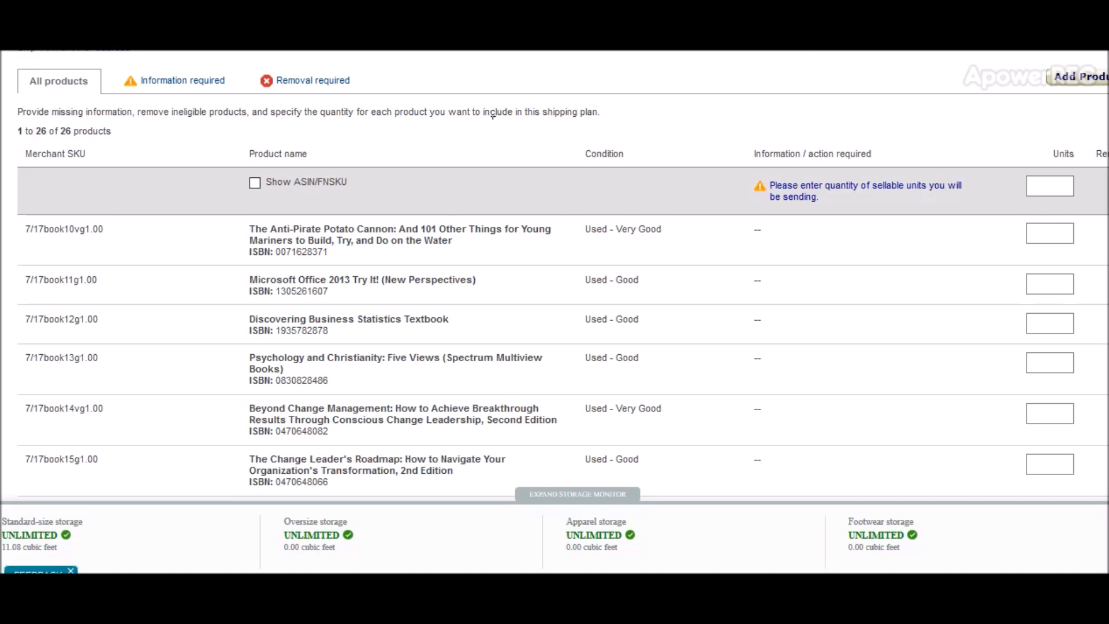
pyautogui.click(1045, 192)
pyautogui.click(1060, 186)
pyautogui.write('1')
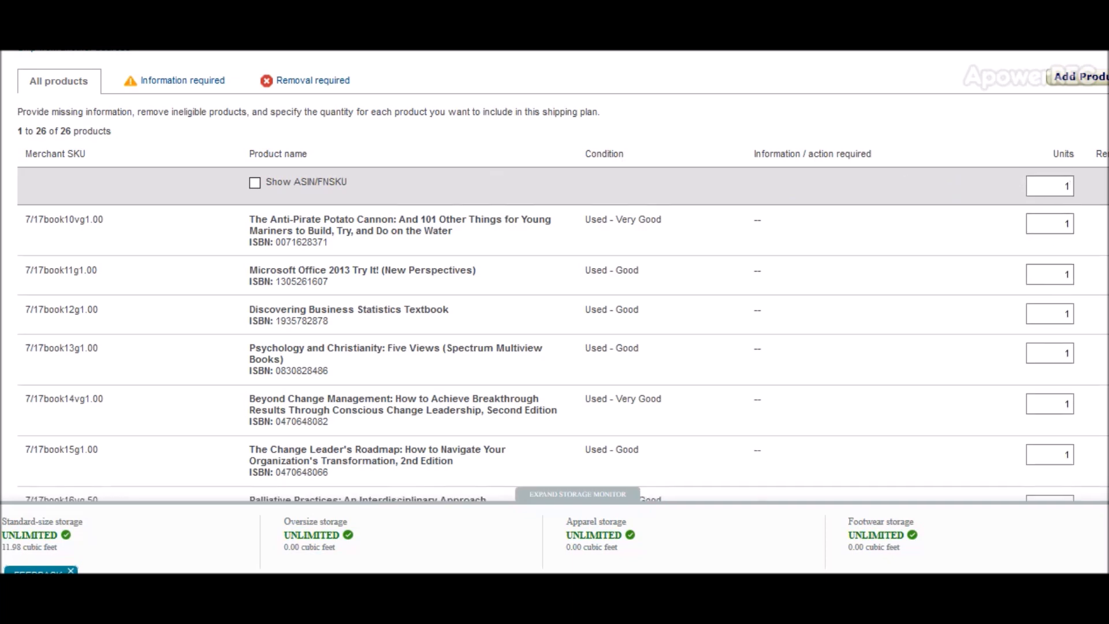
pyautogui.scroll(-2, 563, 276)
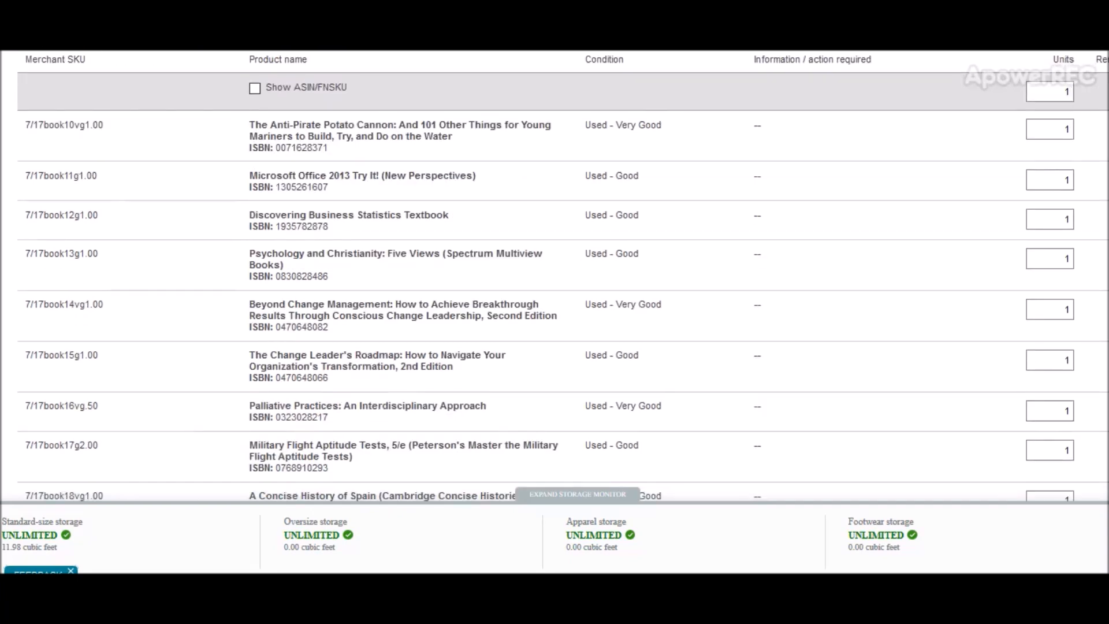
pyautogui.scroll(-4, 563, 276)
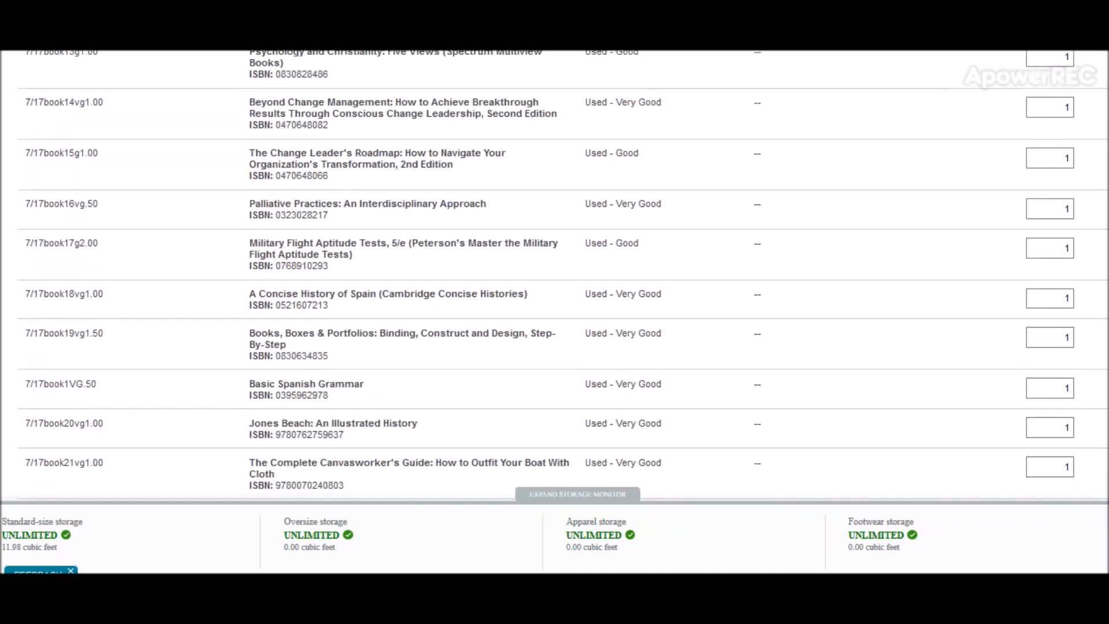
pyautogui.scroll(-2, 563, 276)
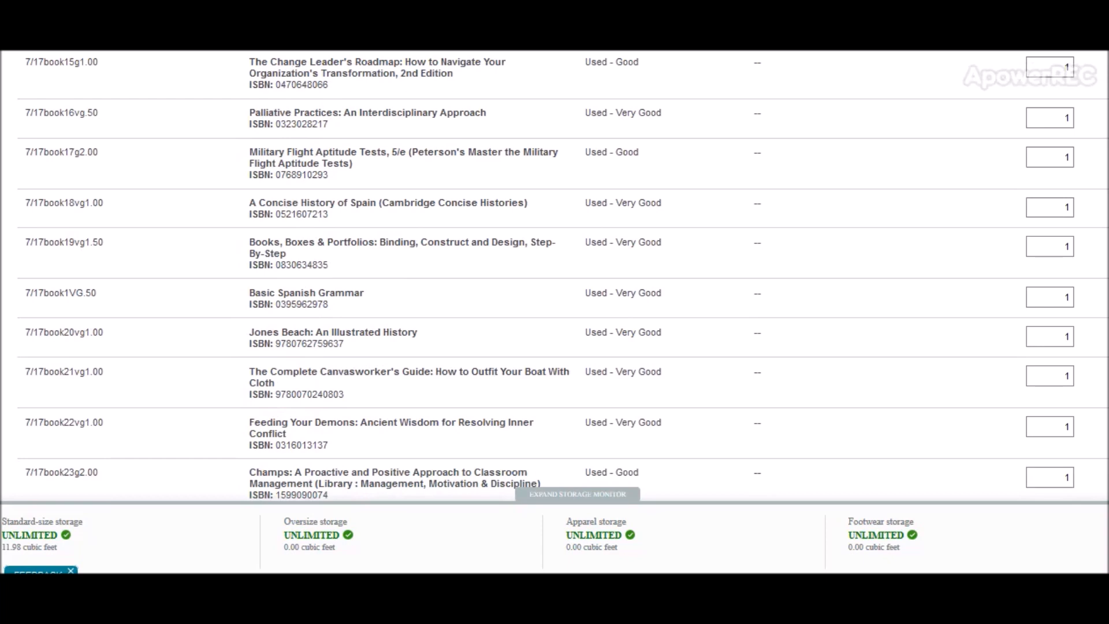
pyautogui.scroll(-12, 1068, 477)
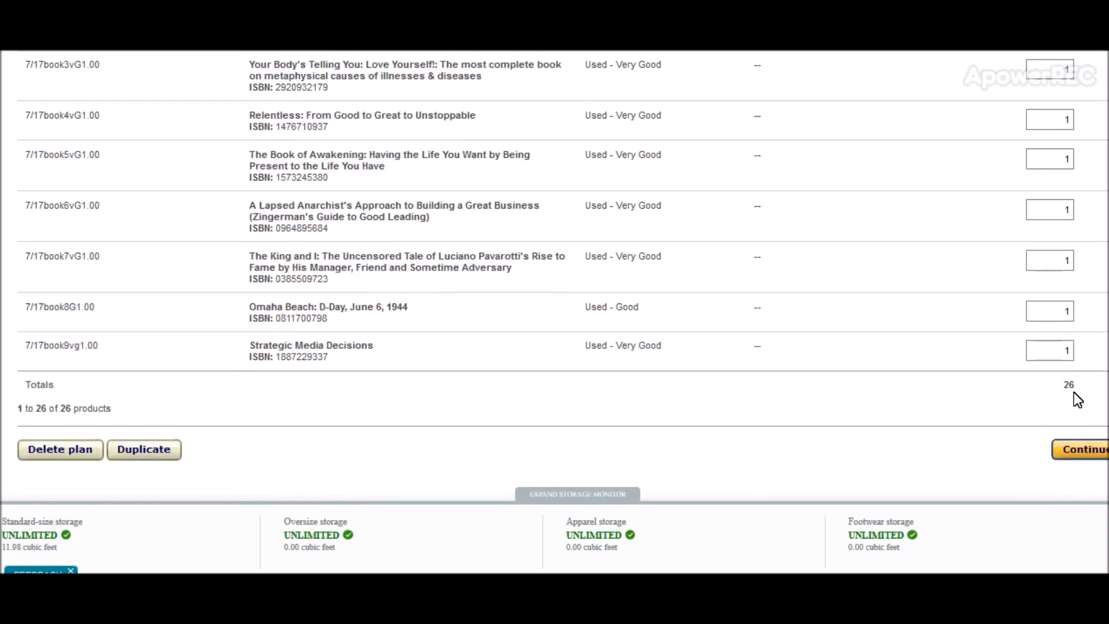
pyautogui.click(1084, 456)
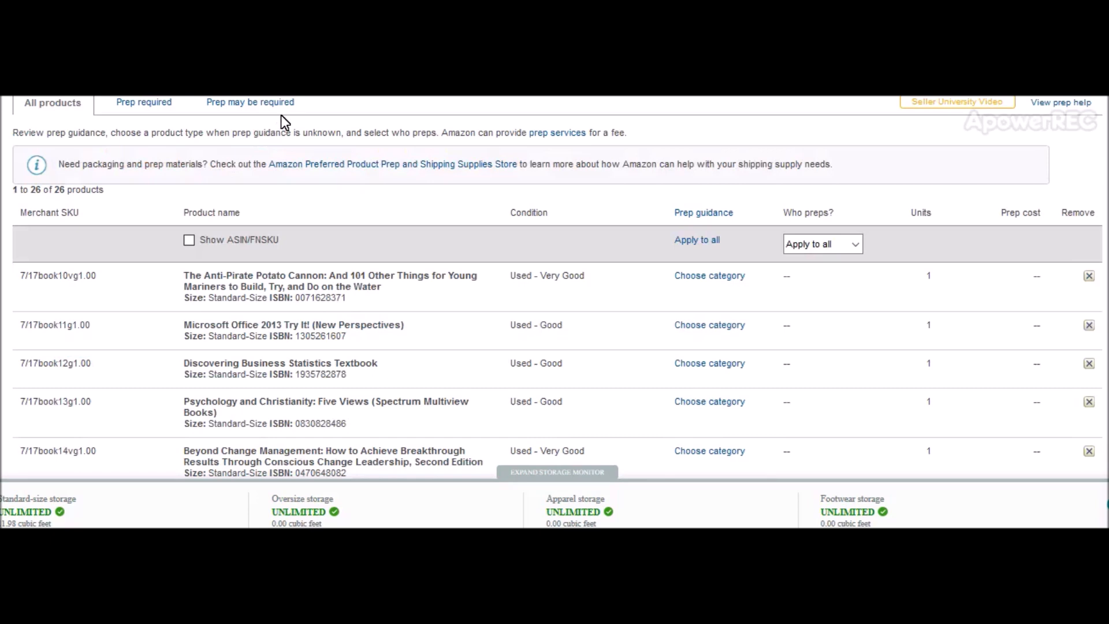
# Assign prep of all products to the Merchant and continue to product labeling
pyautogui.click(854, 246)
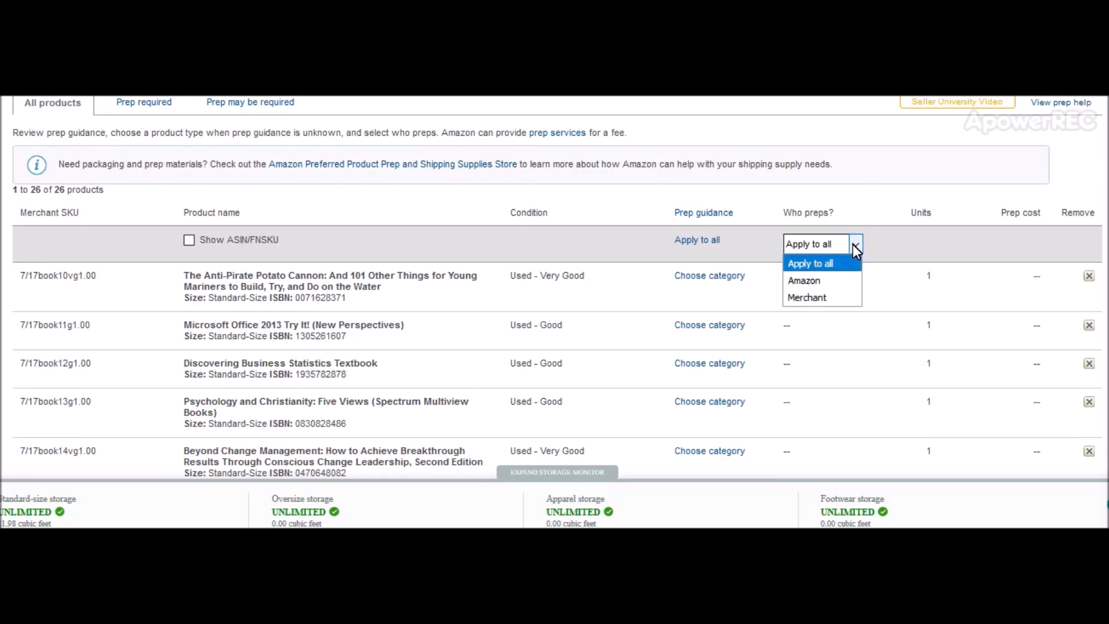
pyautogui.click(818, 307)
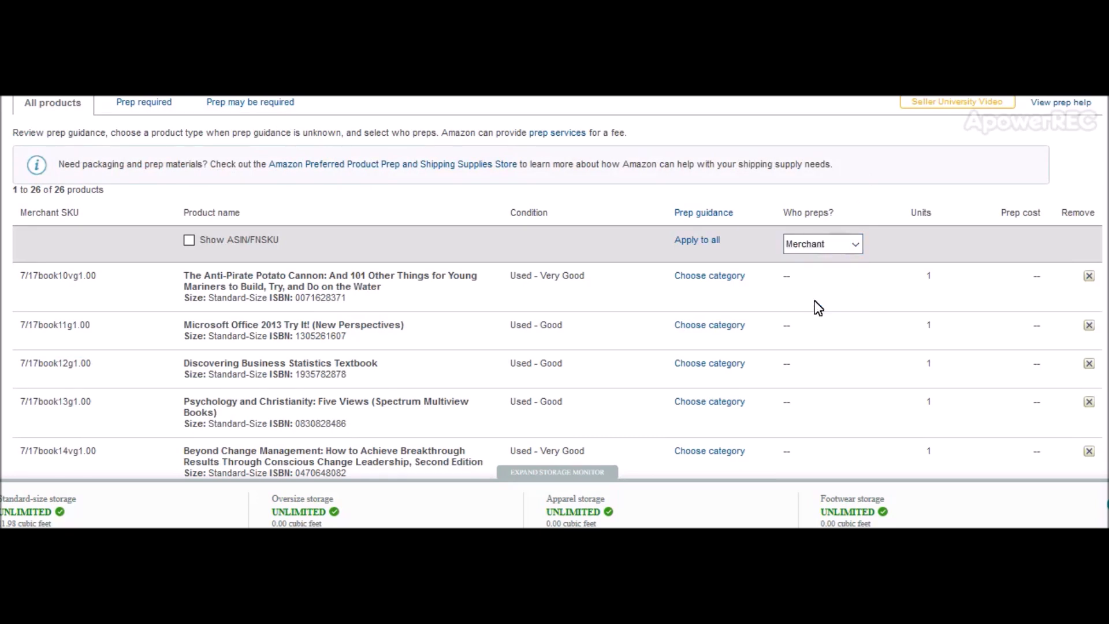
pyautogui.scroll(-15, 818, 307)
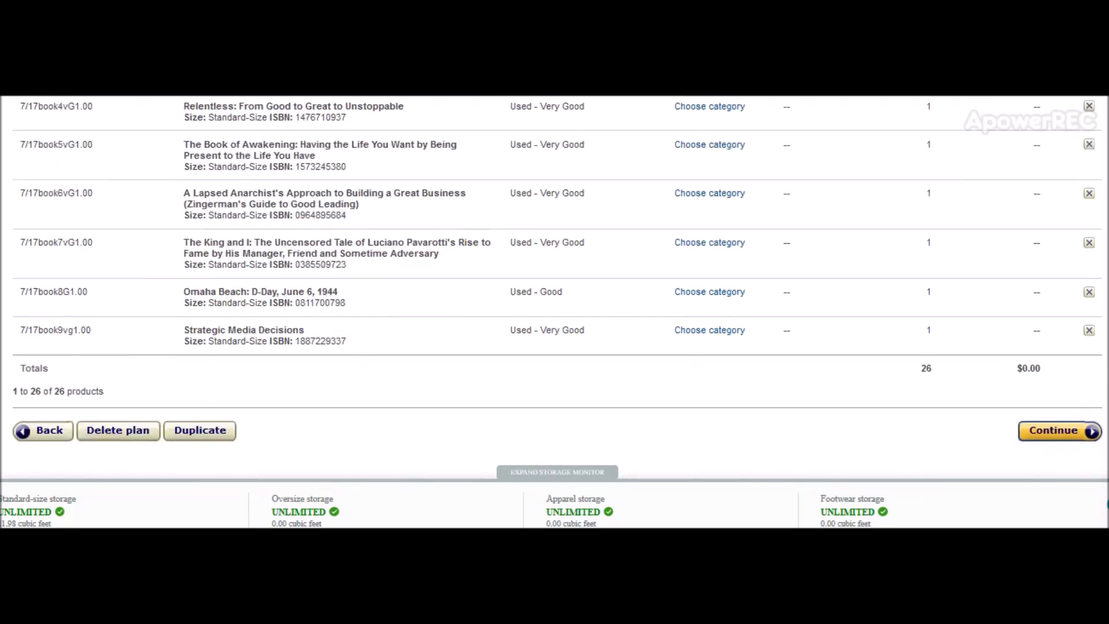
pyautogui.click(1074, 429)
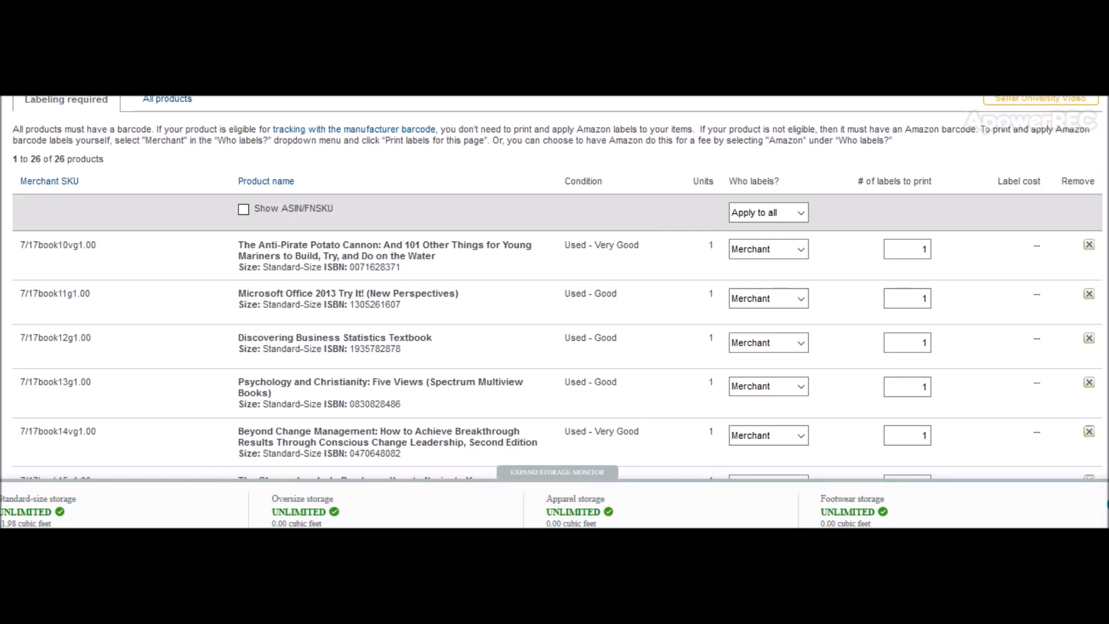
# Generate the printable barcode labels for all listed products as 30-up labels 1" x 2-5/8" on US Letter
pyautogui.scroll(-3, 950, 223)
pyautogui.scroll(1, 950, 223)
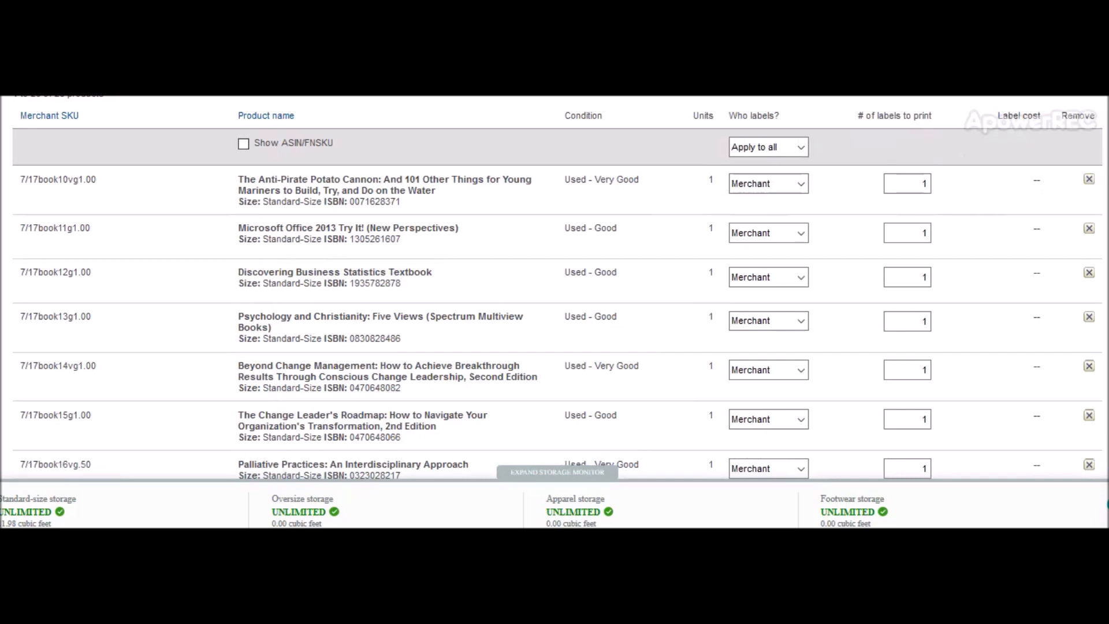
pyautogui.scroll(-2, 556, 288)
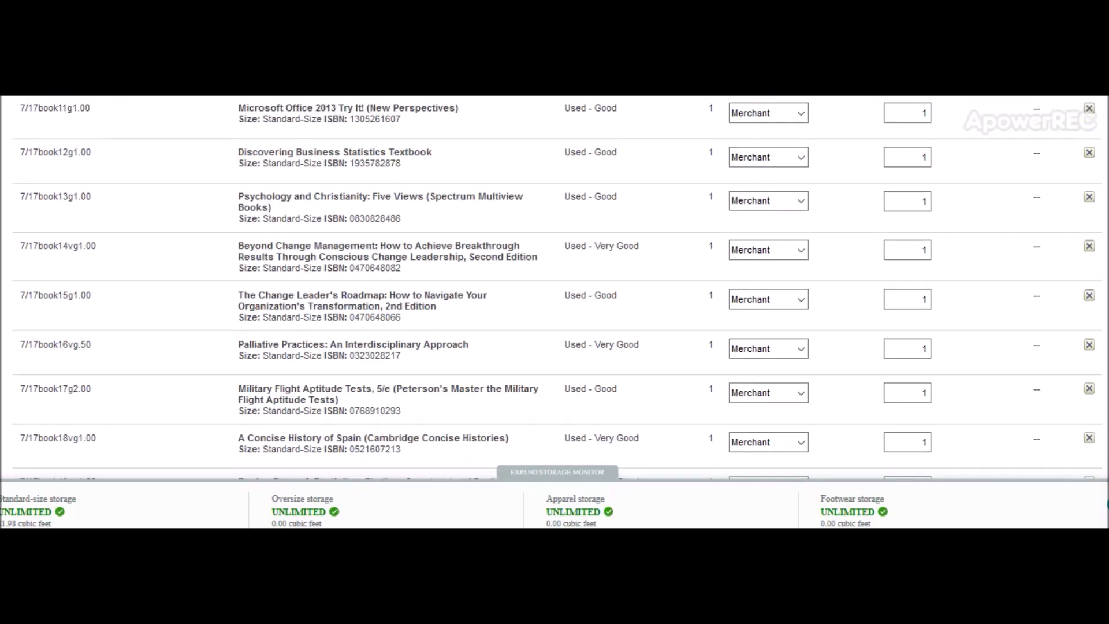
pyautogui.scroll(-7, 557, 287)
pyautogui.scroll(-8, 556, 287)
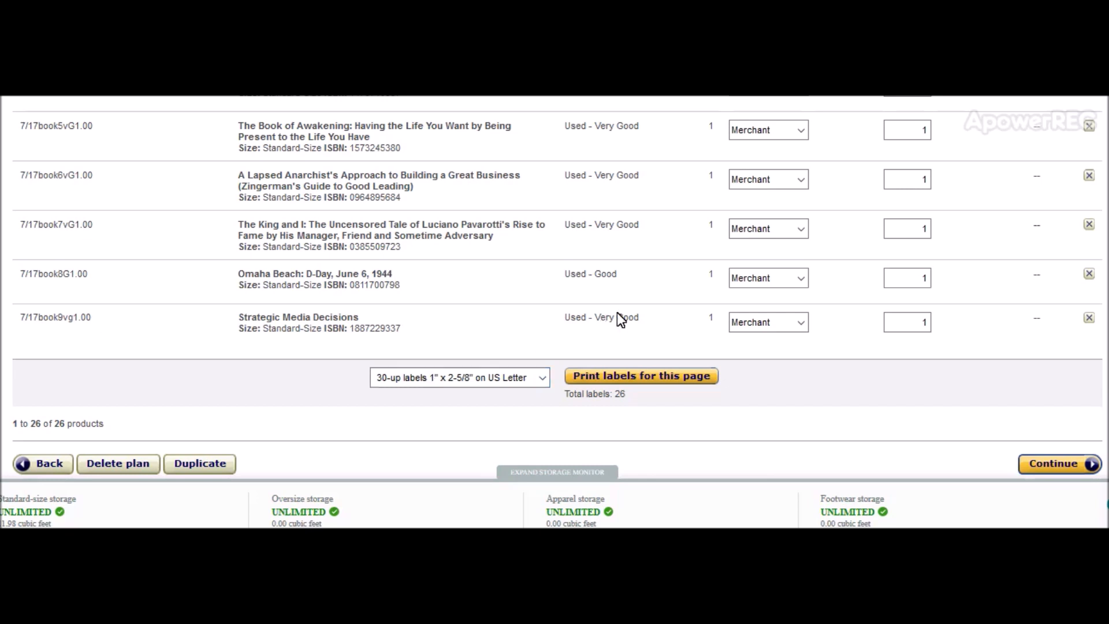
pyautogui.click(645, 378)
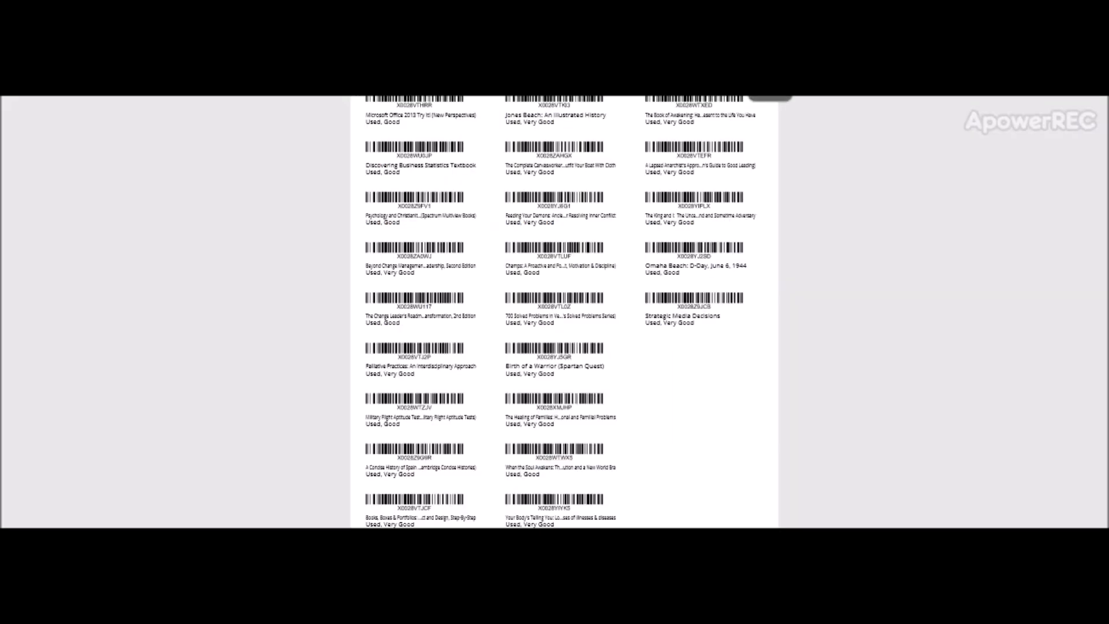